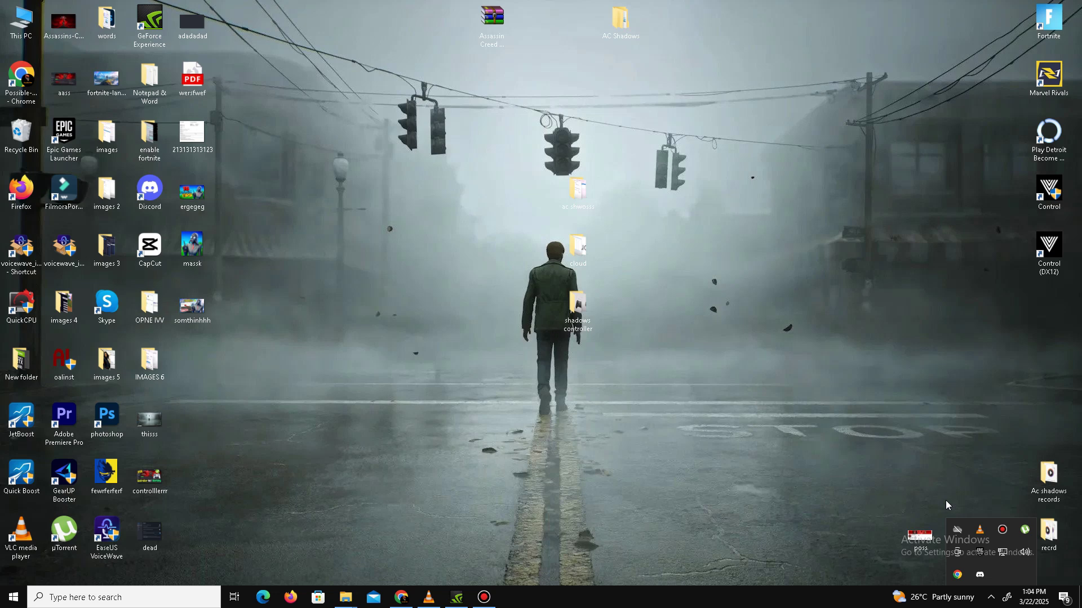
Step: Compare GeForce driver 355.69 with available update 381.65 in GeForce Experience, then minimize it
left_click(457, 598)
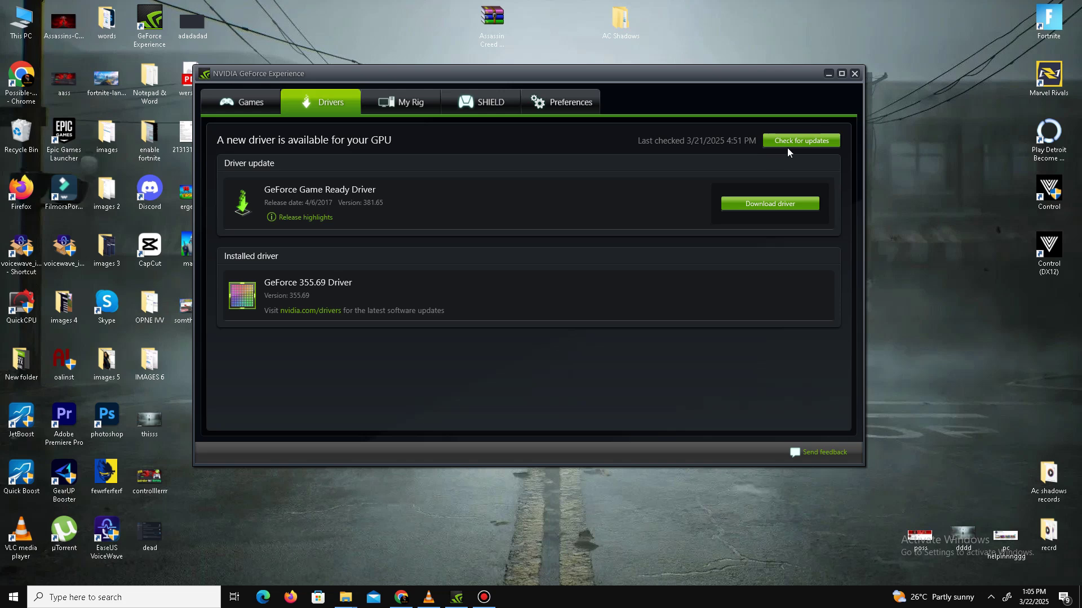
left_click(828, 74)
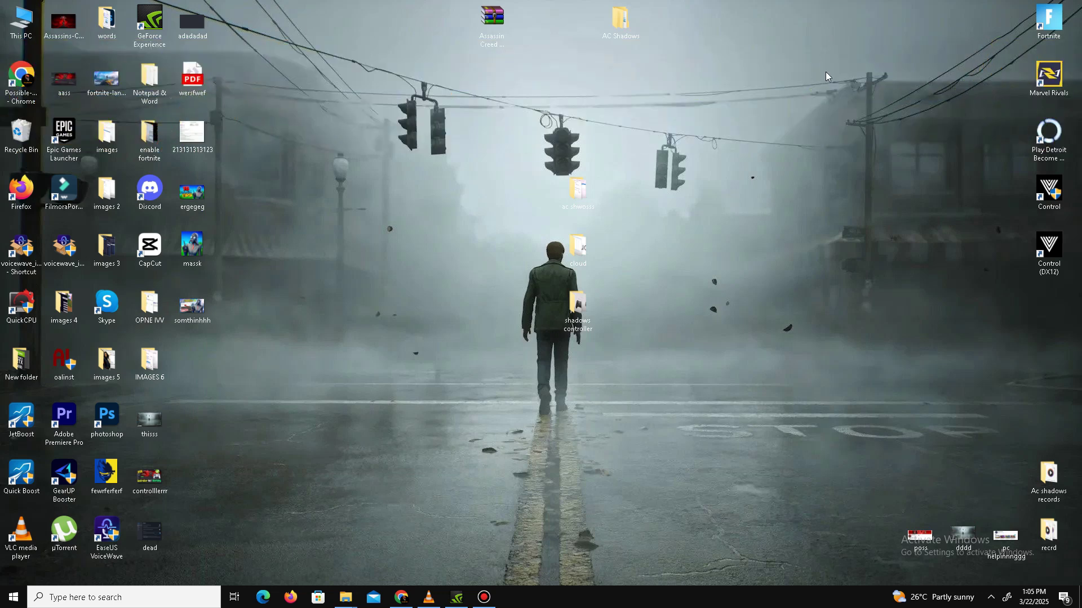
Step: Launch the Directx 12 installer from the AC Shadows > DX folder
double_click(622, 22)
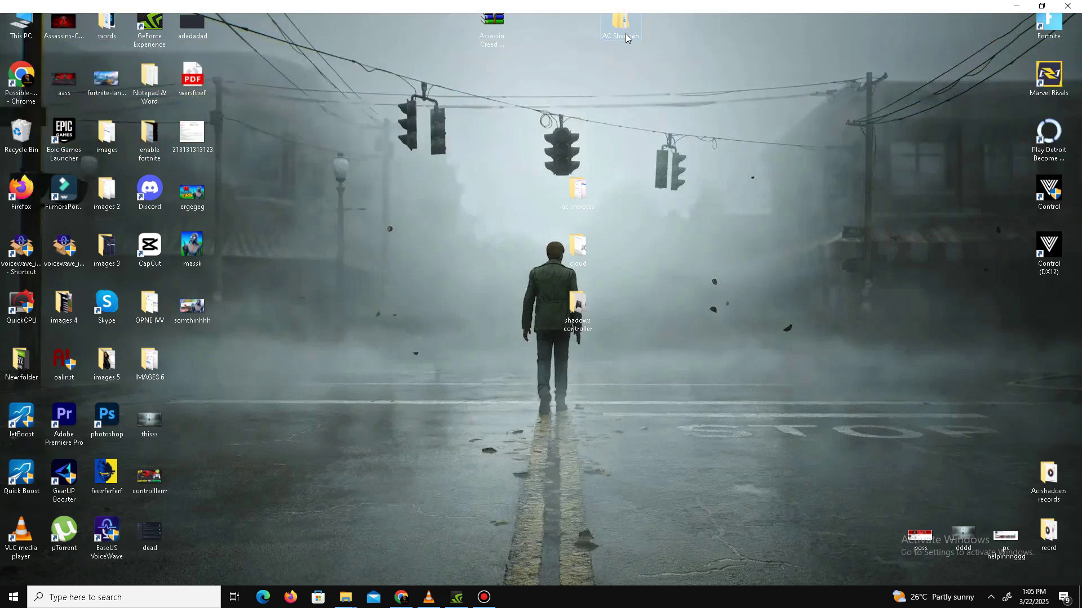
double_click(121, 70)
left_click(122, 76)
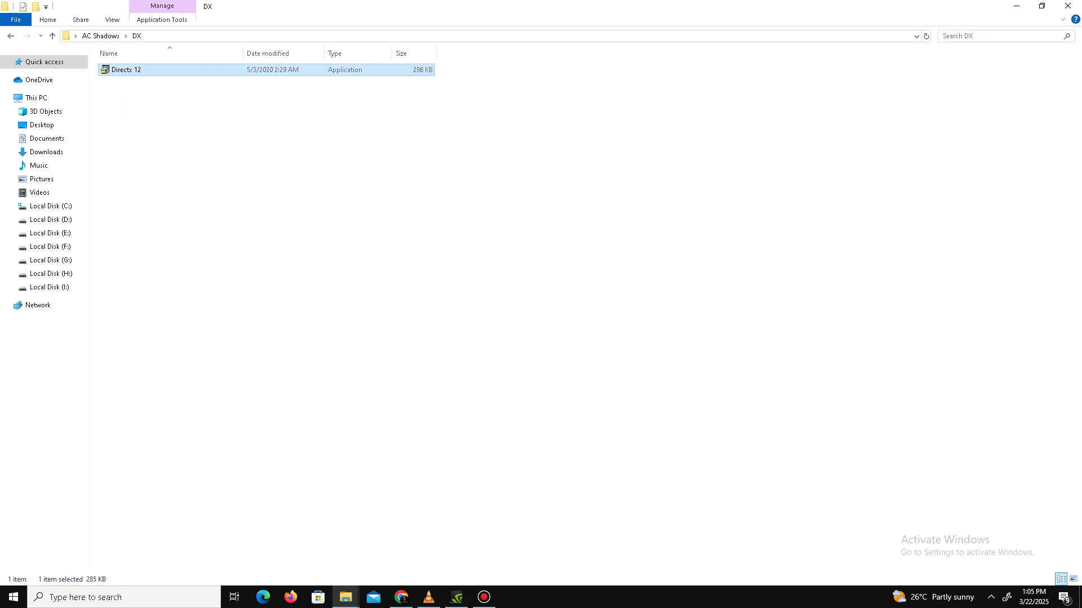
key("Return")
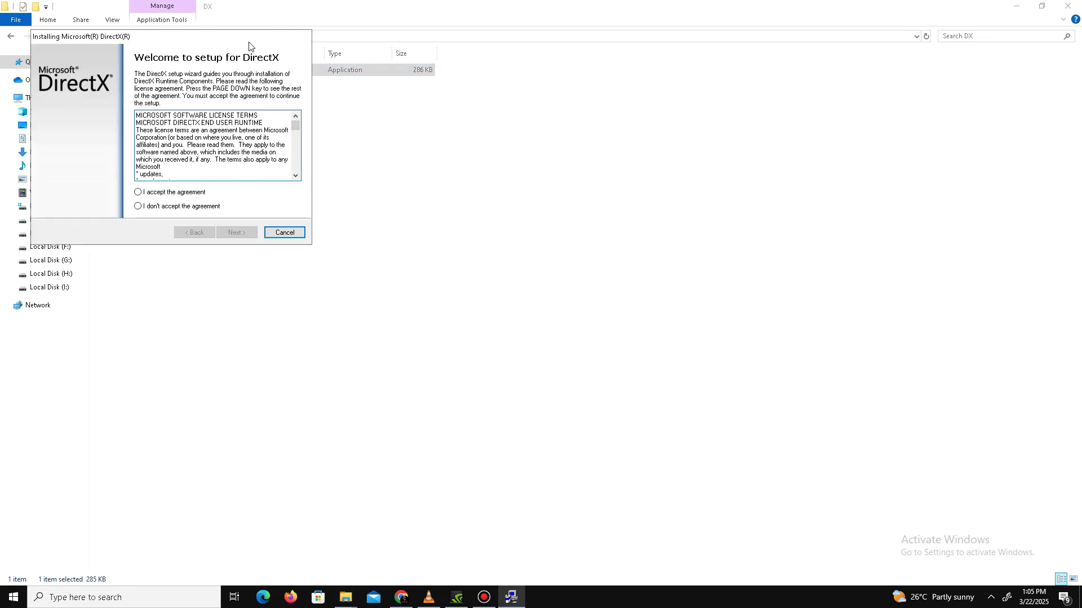
Step: Accept the DirectX license, skip the Bing Bar offer, and finish setup
left_click(518, 273)
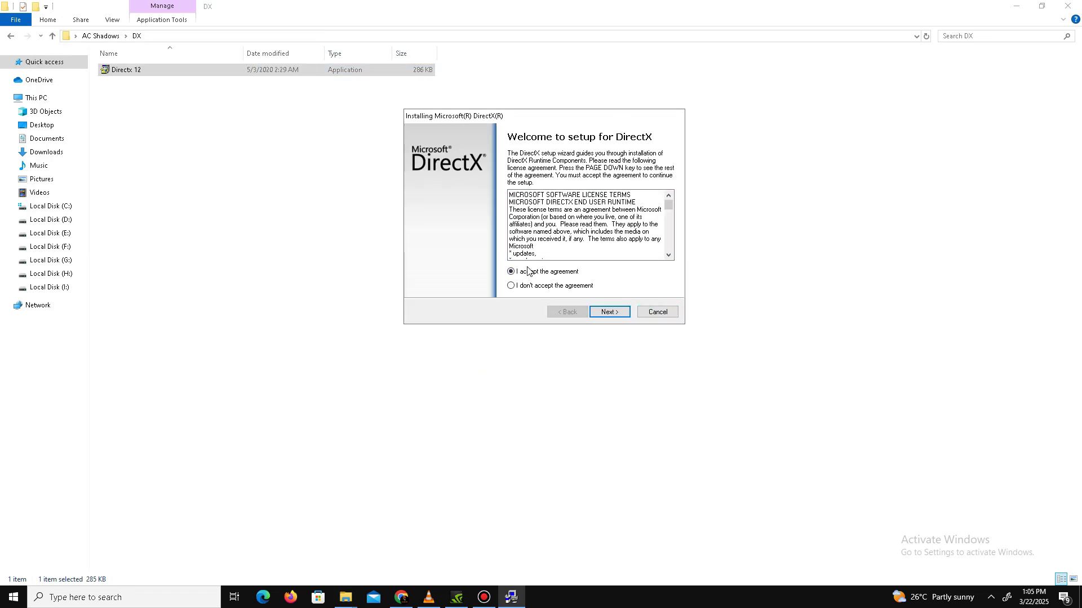
left_click(607, 316)
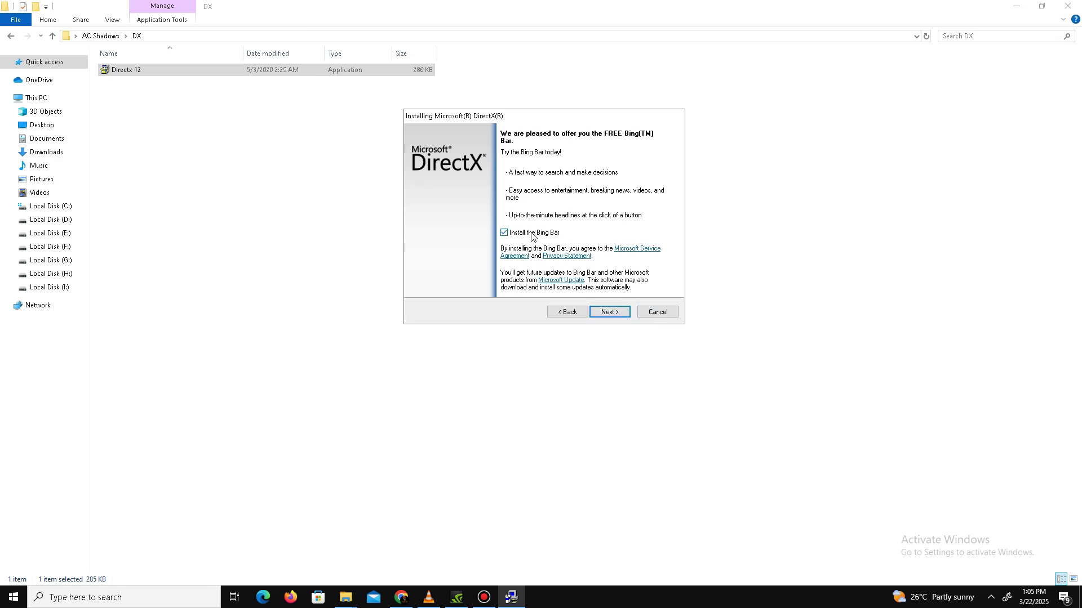
left_click(605, 315)
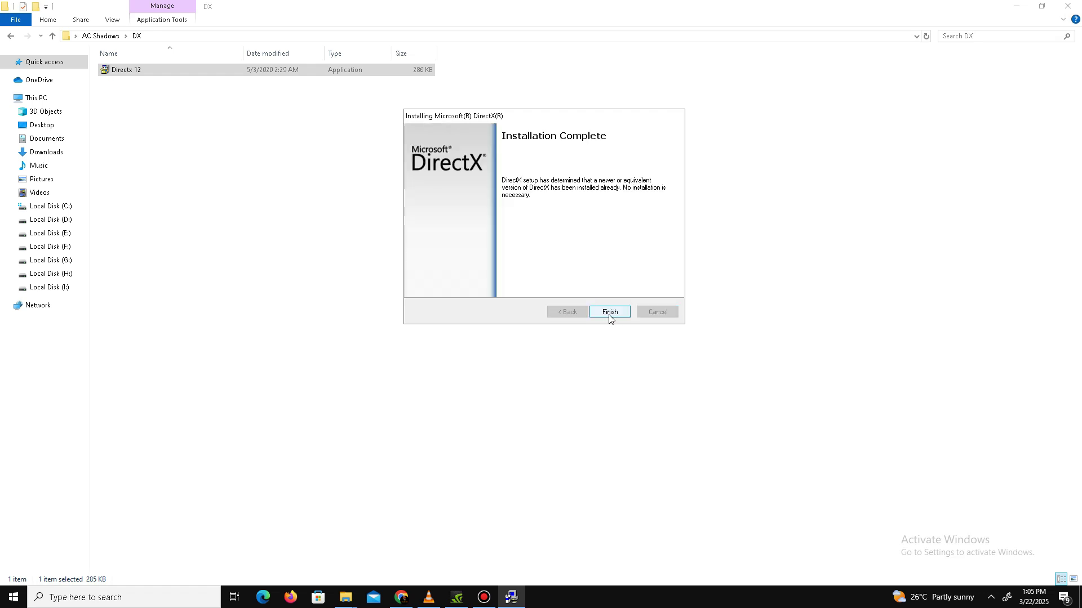
left_click(610, 315)
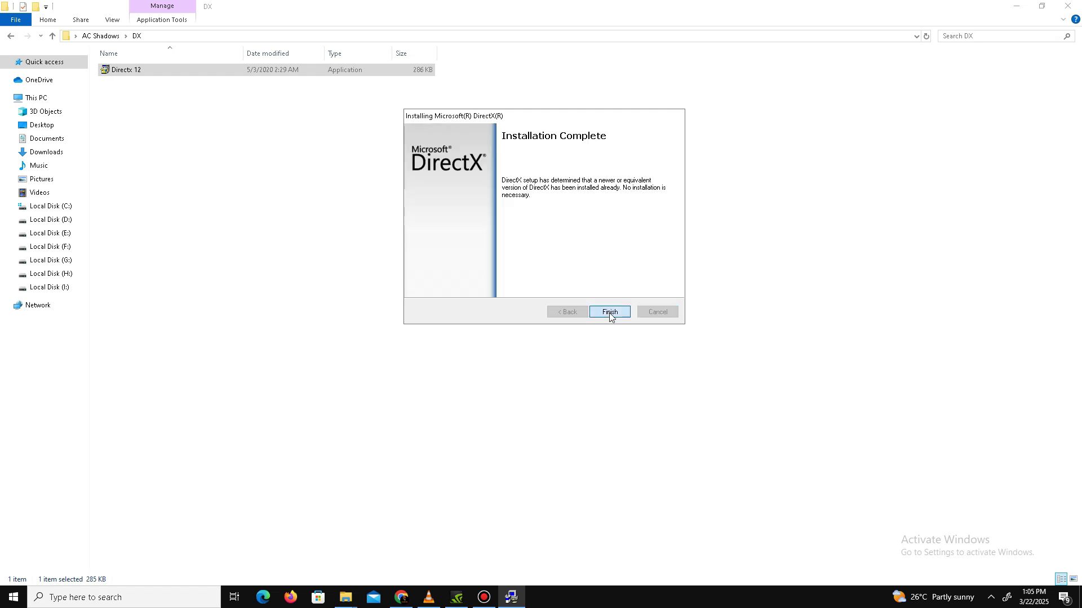
Step: Run install_all from AC Shadows > Visual Retributions! to install the Visual C++ 2005–2019 runtimes
left_click(13, 39)
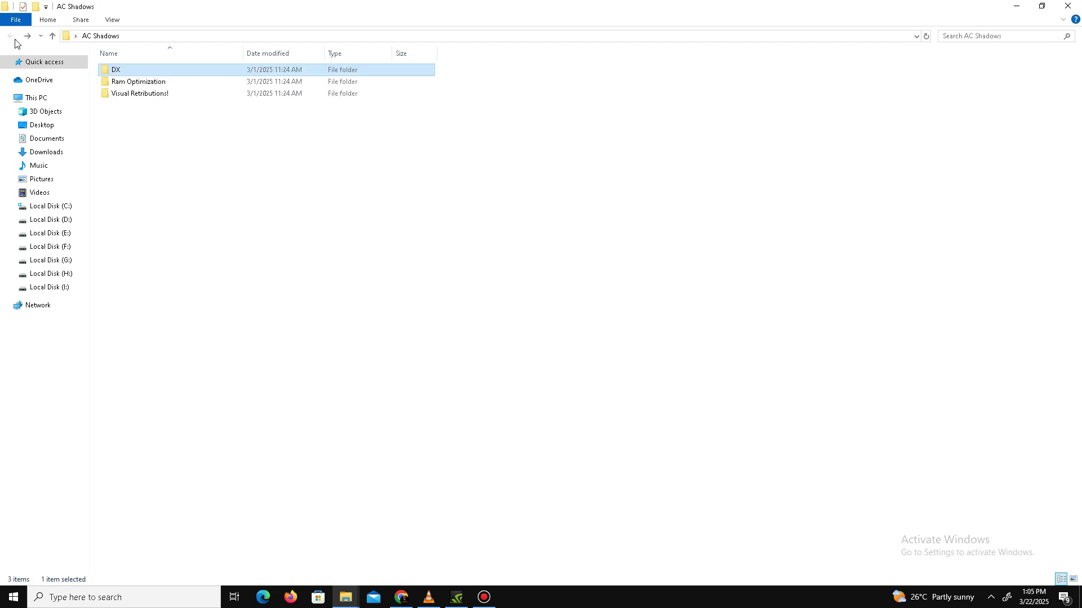
double_click(157, 95)
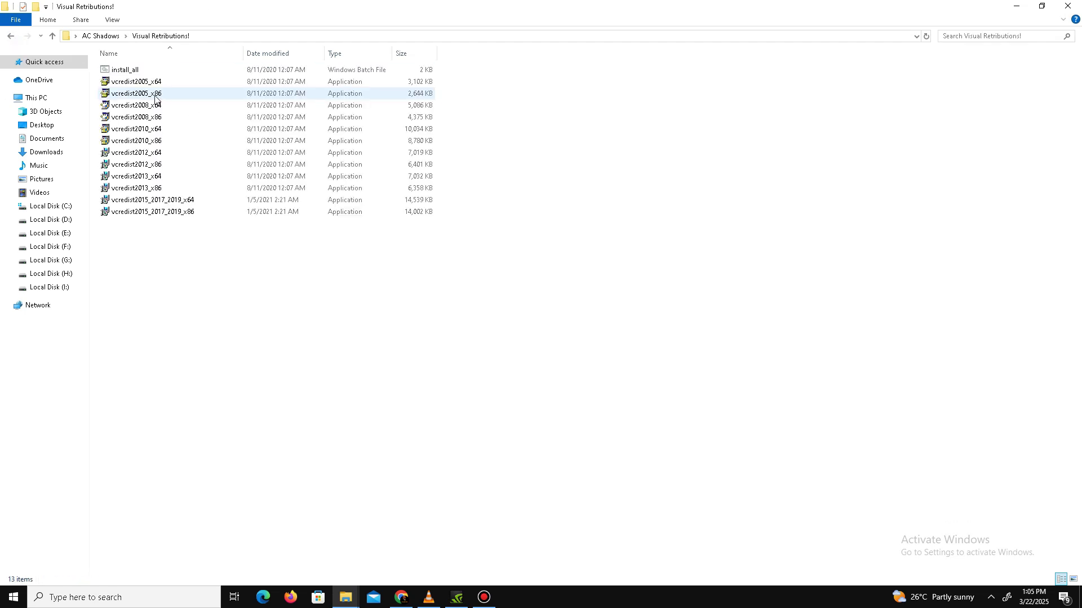
left_click_drag(143, 262, 428, 82)
double_click(160, 71)
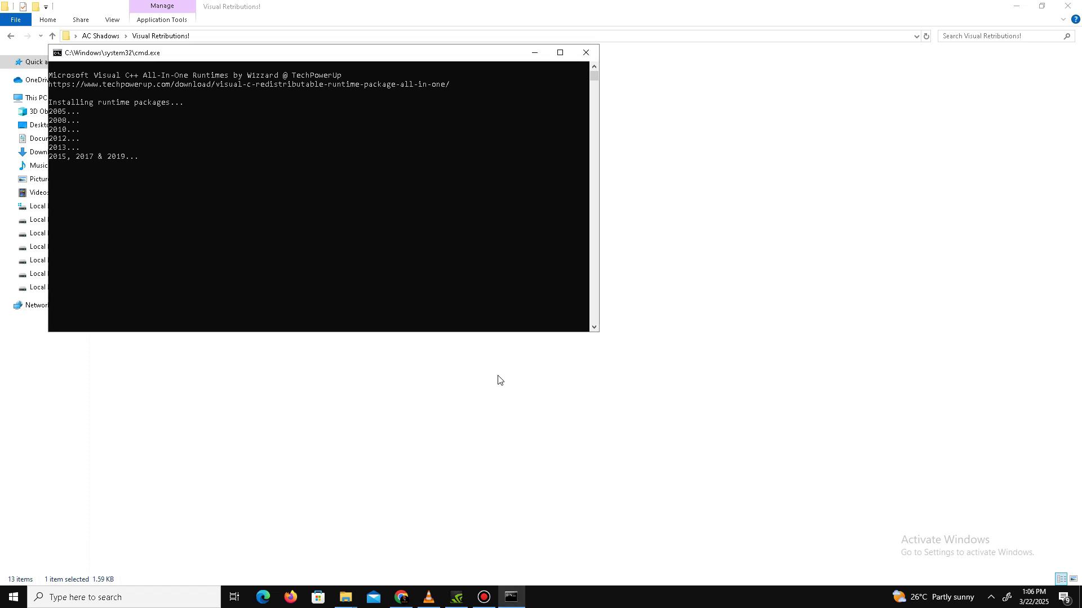
left_click_drag(331, 308, 174, 72)
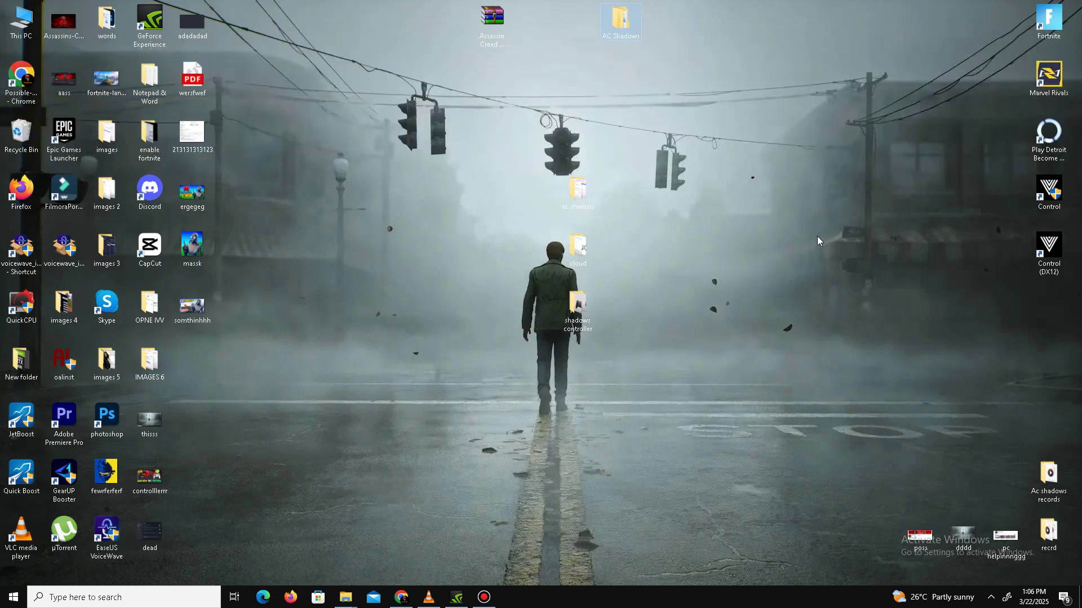
Step: Sort Task Manager processes by CPU, check CPU load, and inspect Bandicam (about 16%) without ending it
right_click(597, 597)
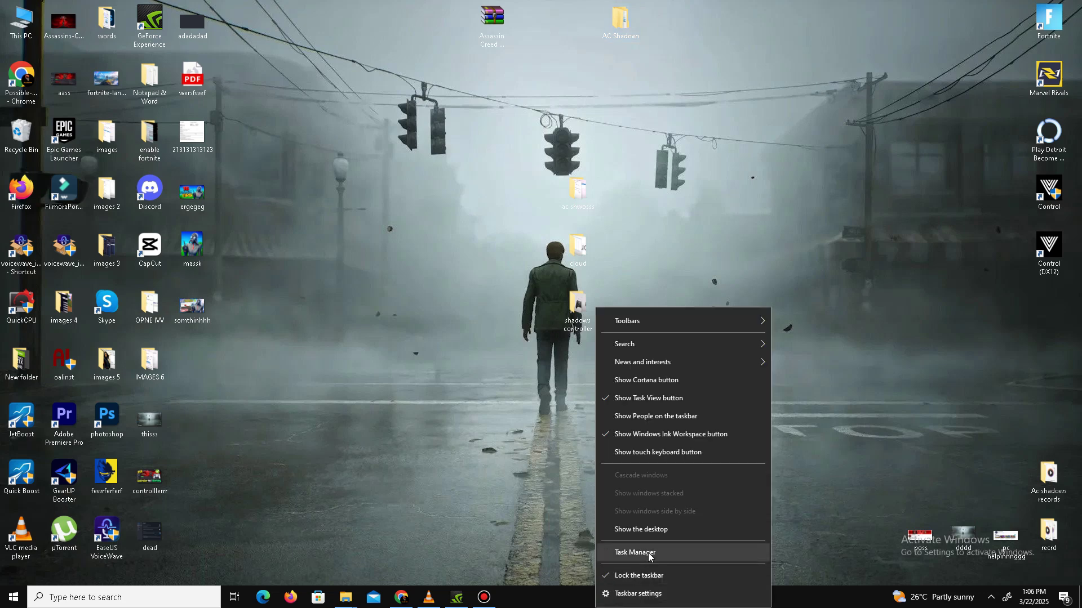
left_click(652, 552)
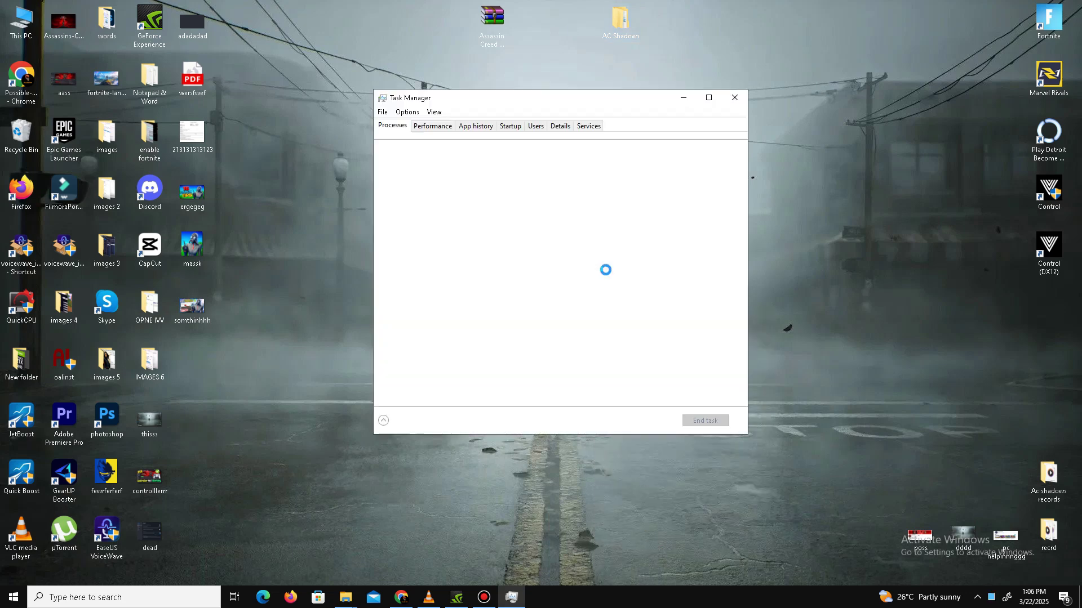
left_click(598, 153)
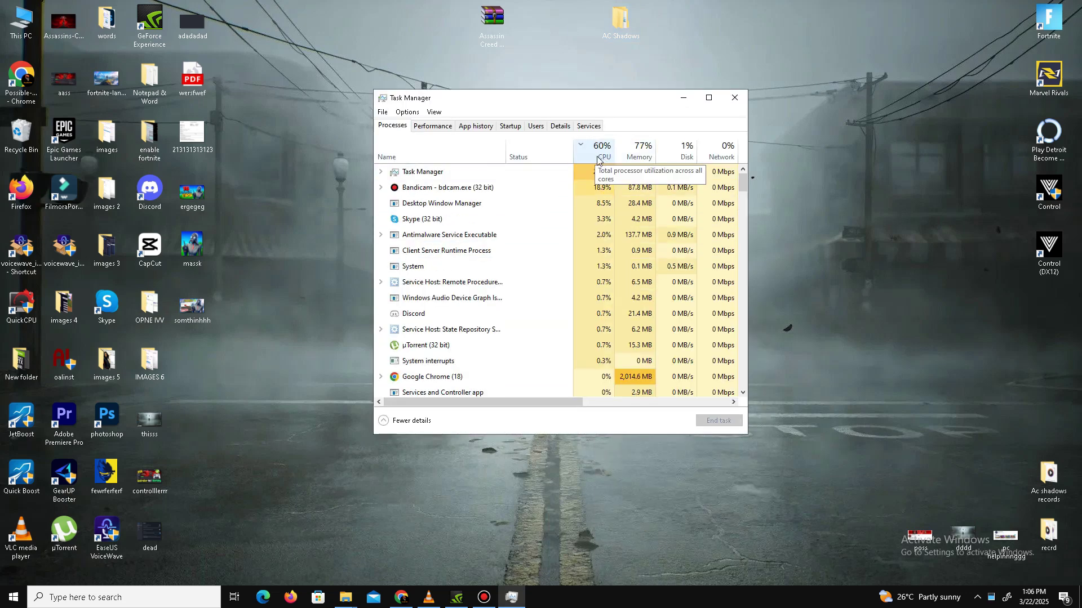
left_click(433, 126)
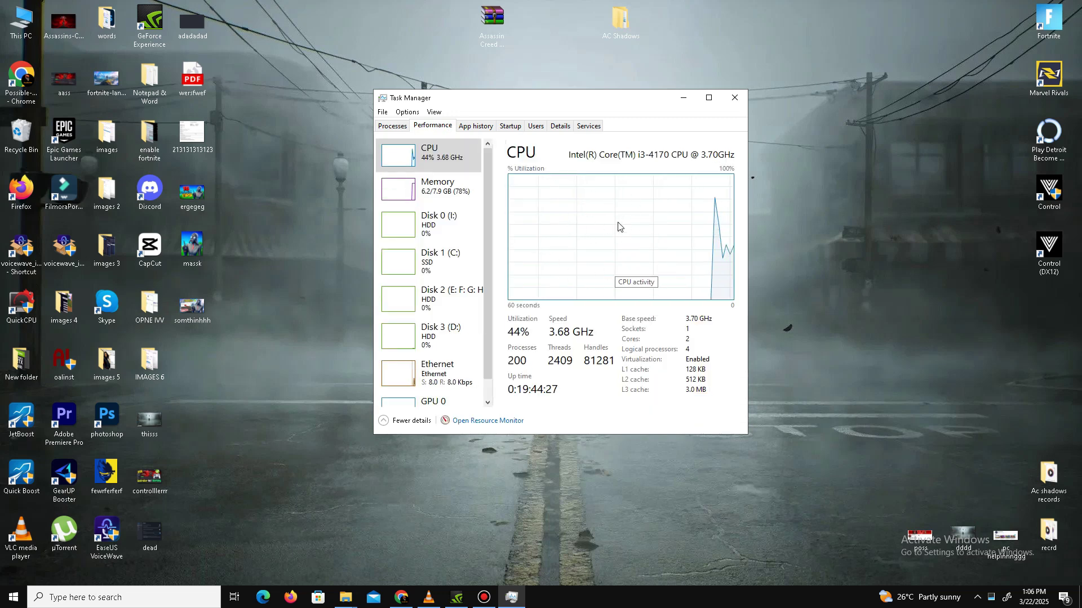
left_click(395, 129)
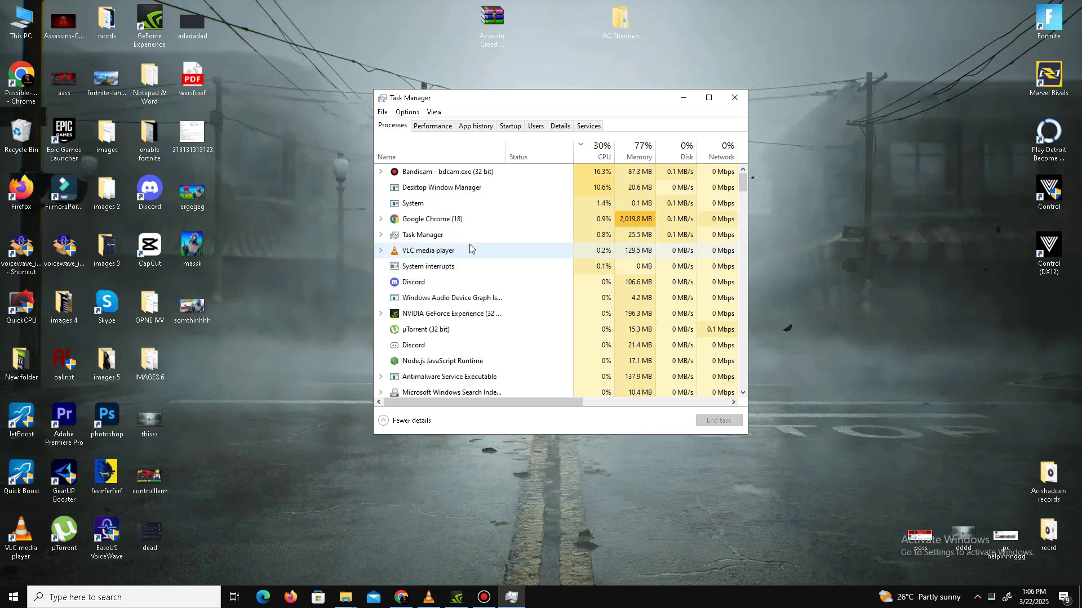
right_click(463, 176)
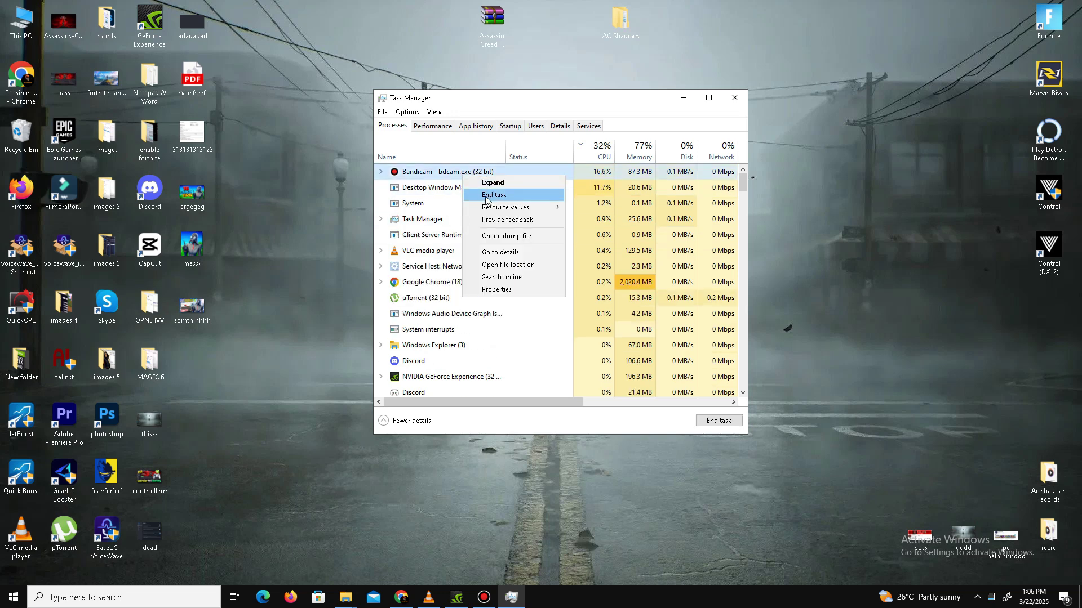
left_click(604, 157)
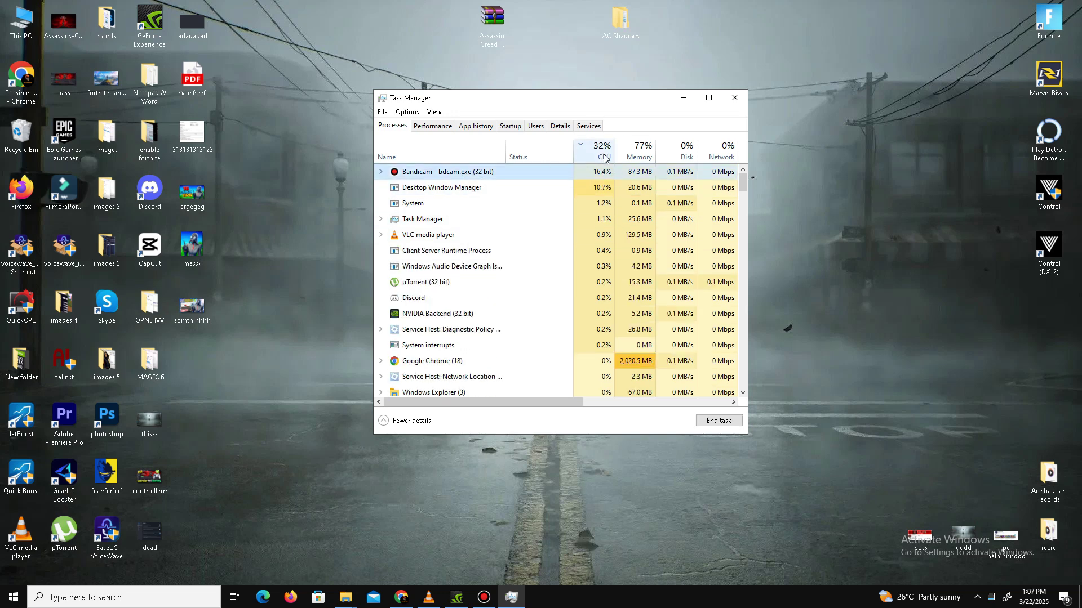
left_click(683, 98)
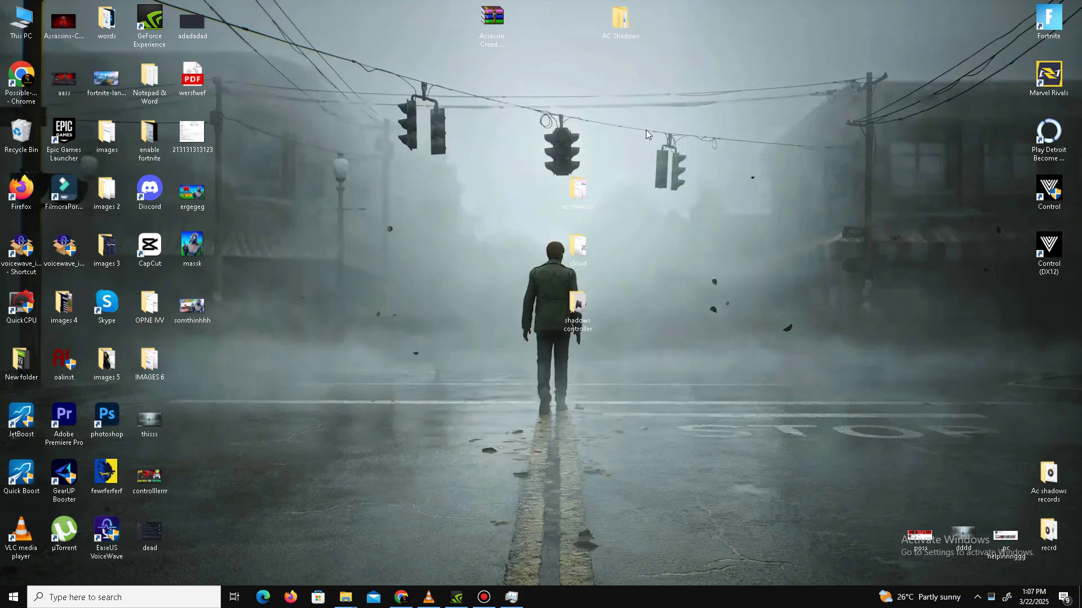
left_click(12, 600)
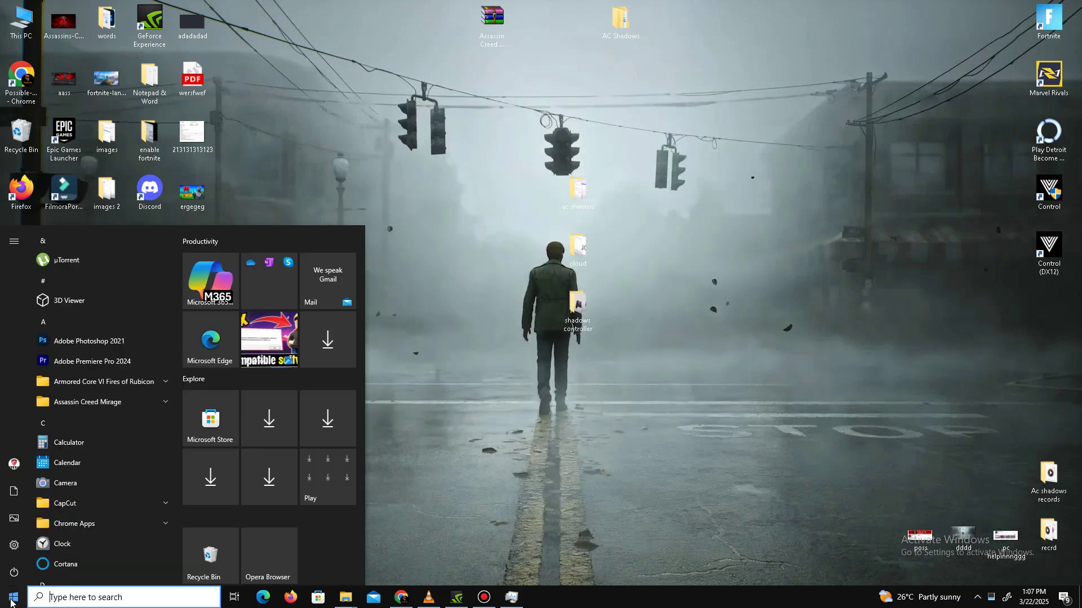
left_click(14, 573)
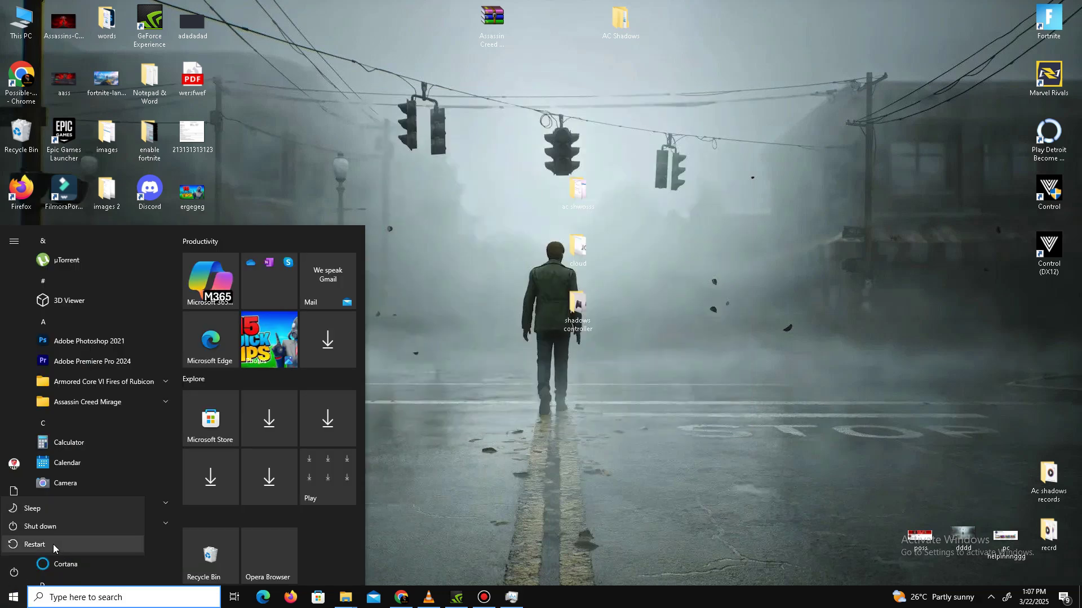
key("Escape")
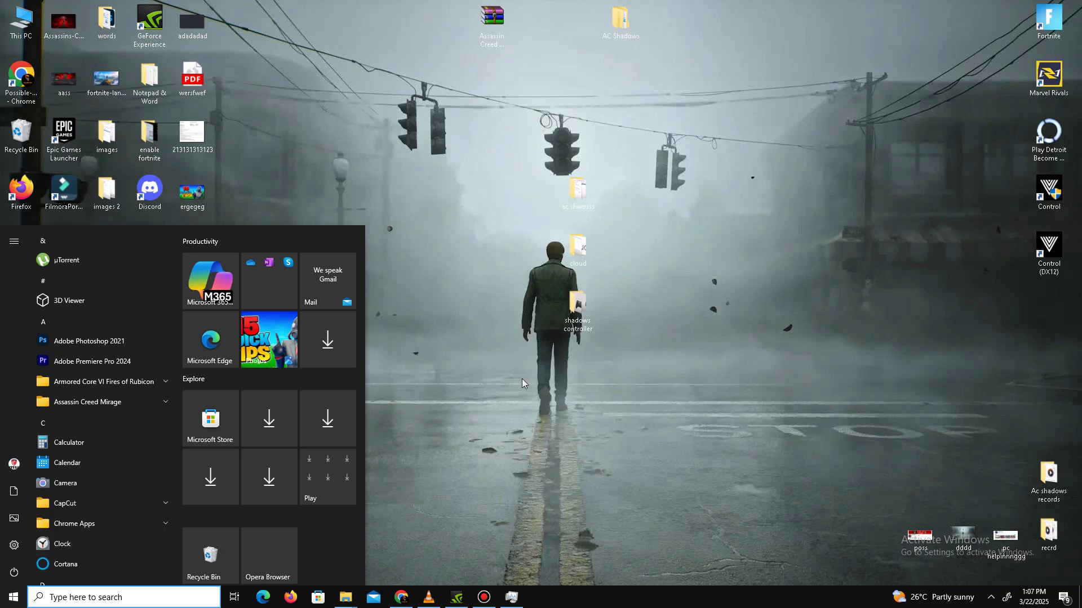
left_click(522, 383)
right_click(658, 590)
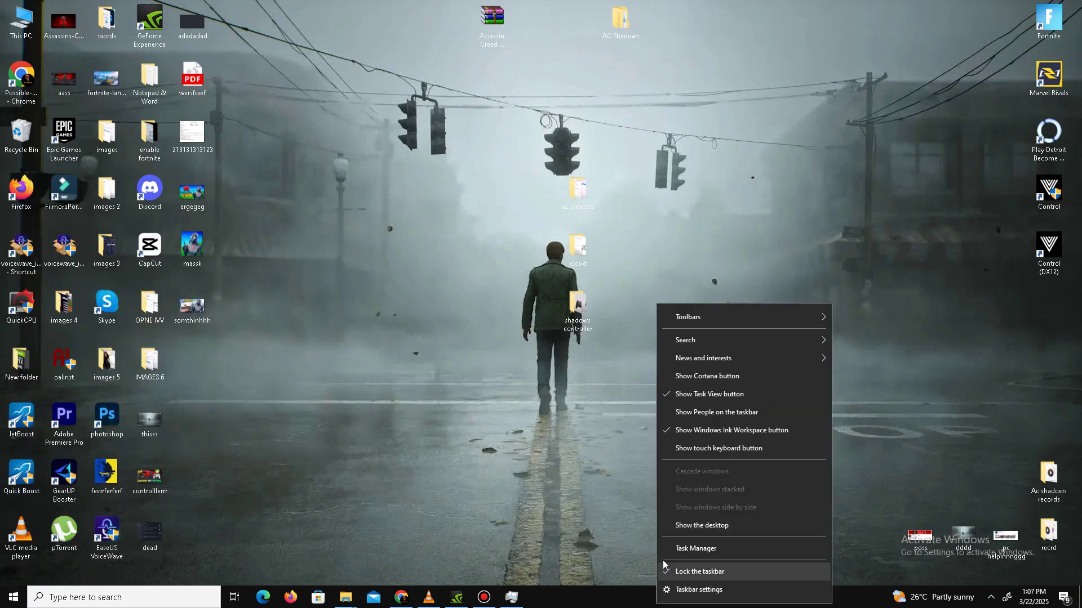
left_click(689, 550)
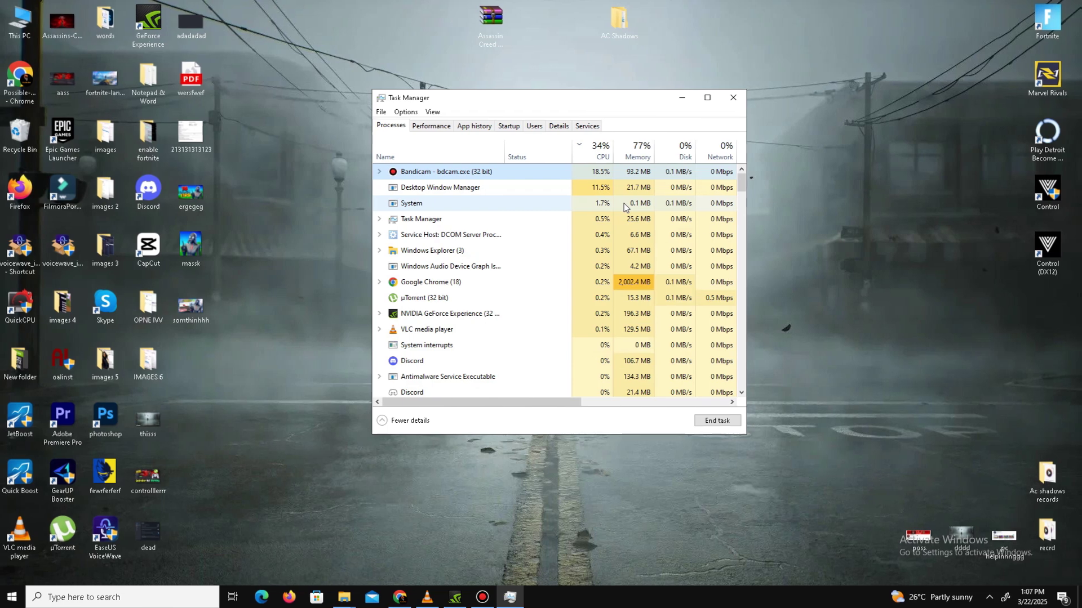
left_click(681, 97)
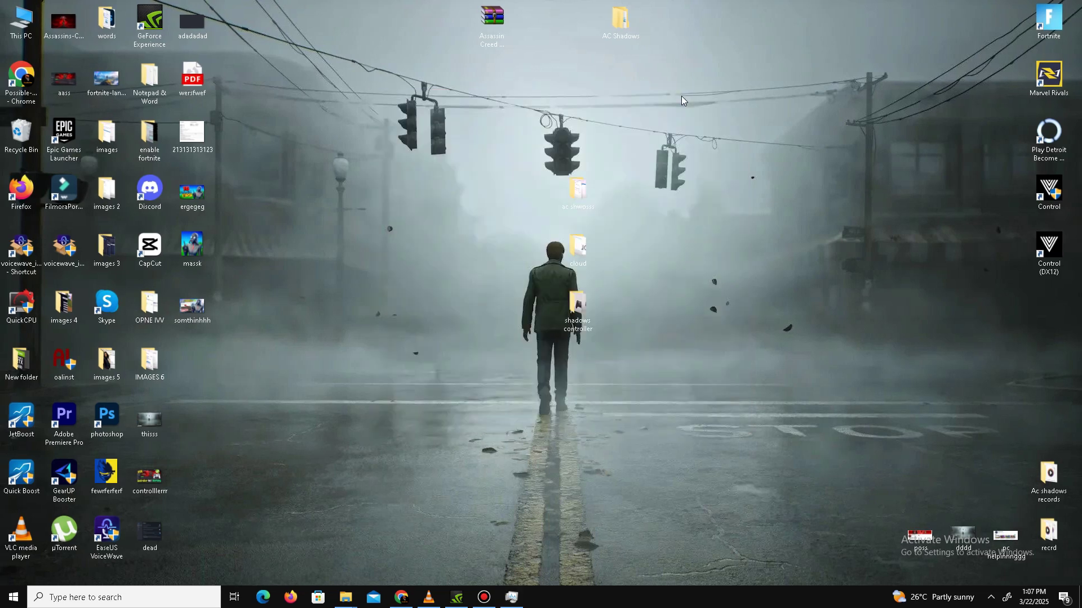